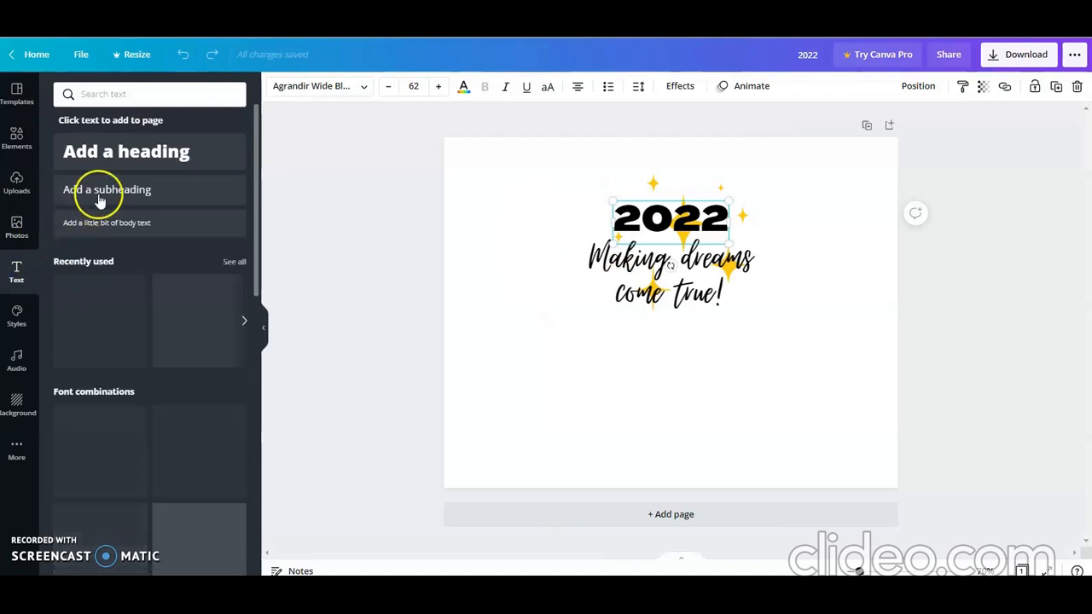
- Add a heading reading "2022" and set its font to Agrandir Wide Black
left_click(152, 158)
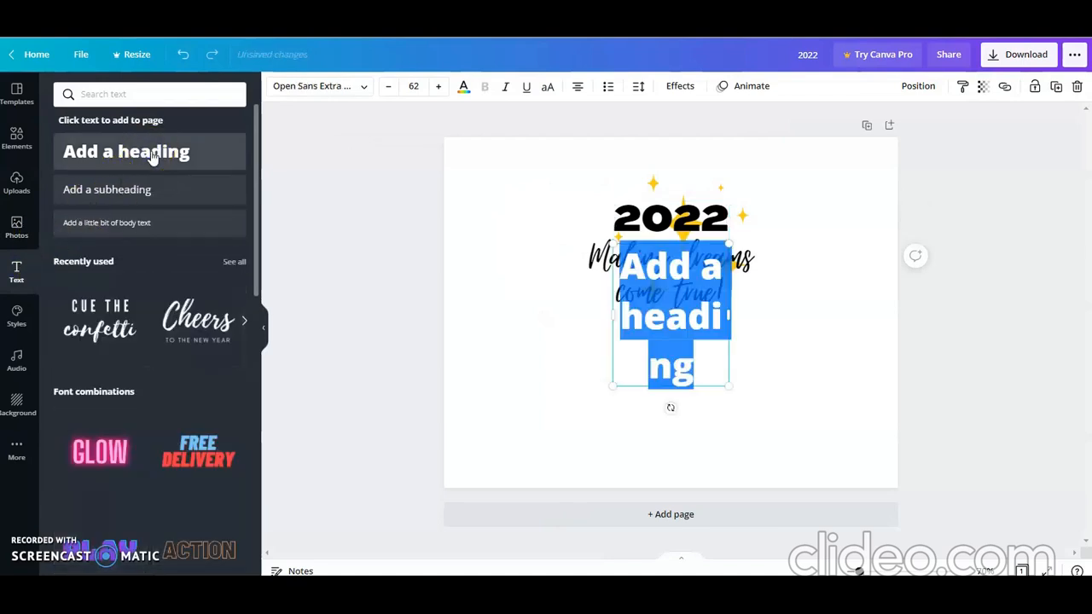
type("2022")
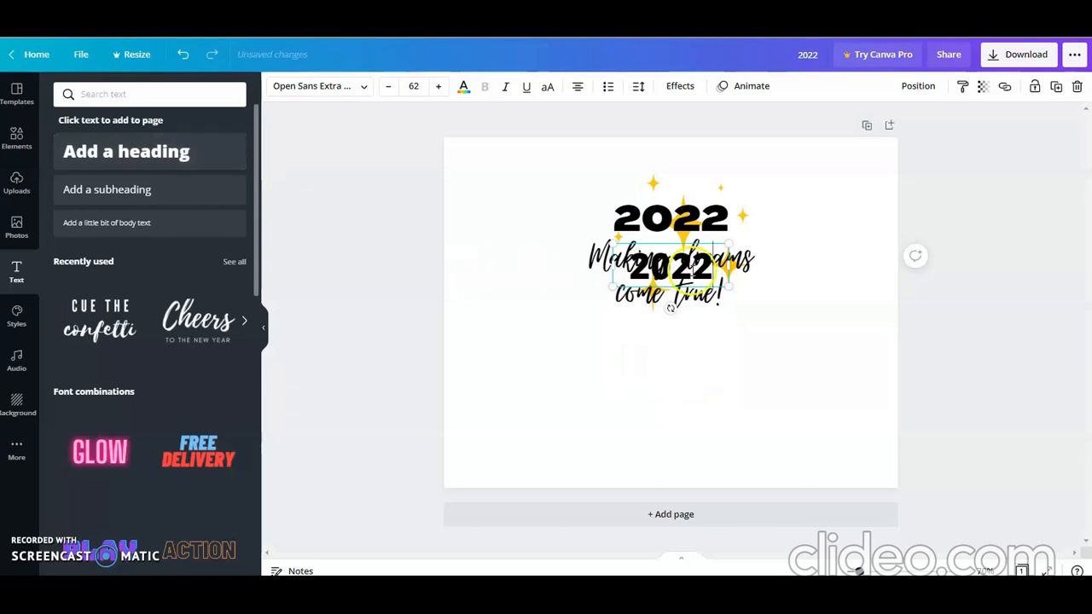
left_click(330, 88)
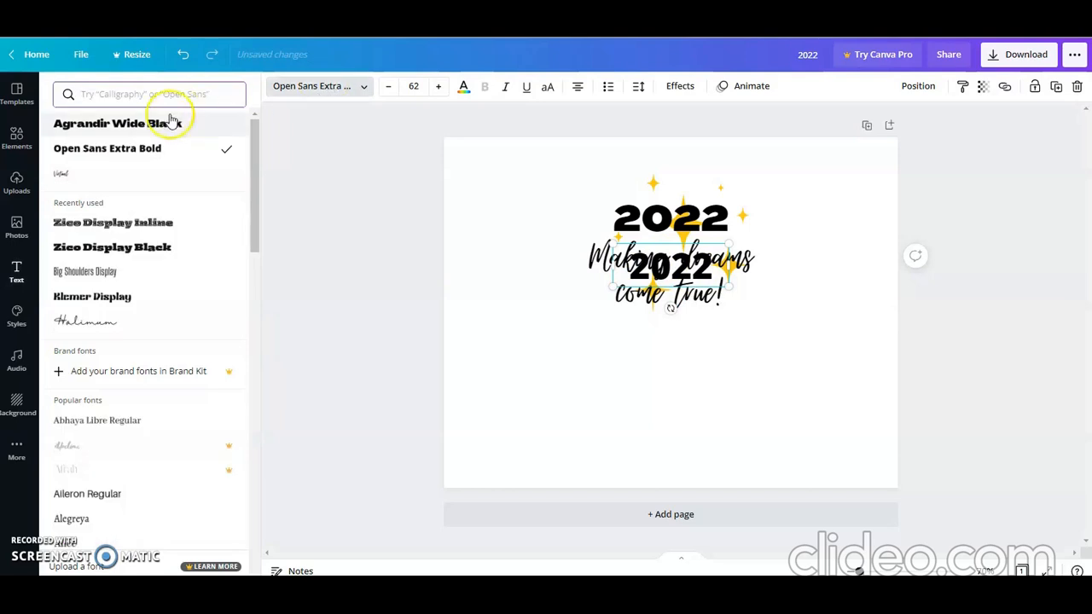
left_click(168, 125)
- Move the new 2022 heading into the empty area below the existing sample design
left_click(691, 275)
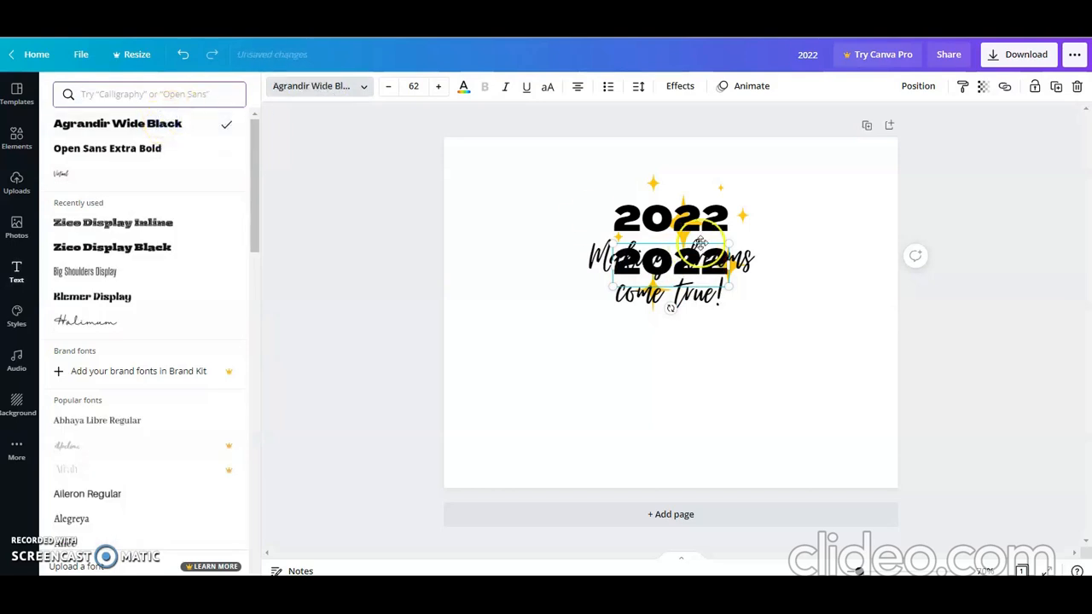
left_click_drag(692, 254, 696, 296)
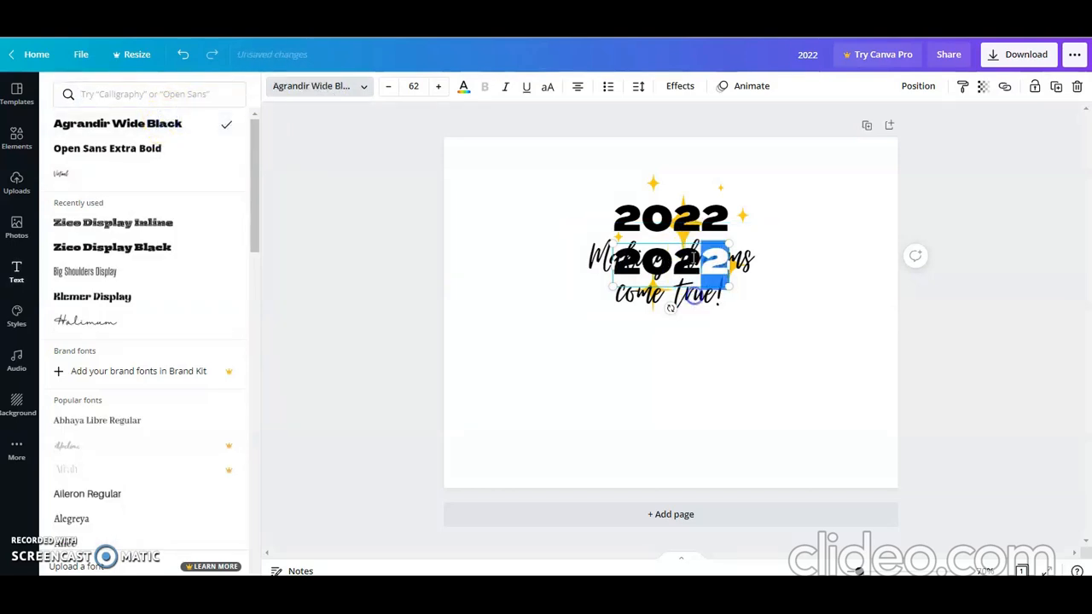
left_click(839, 368)
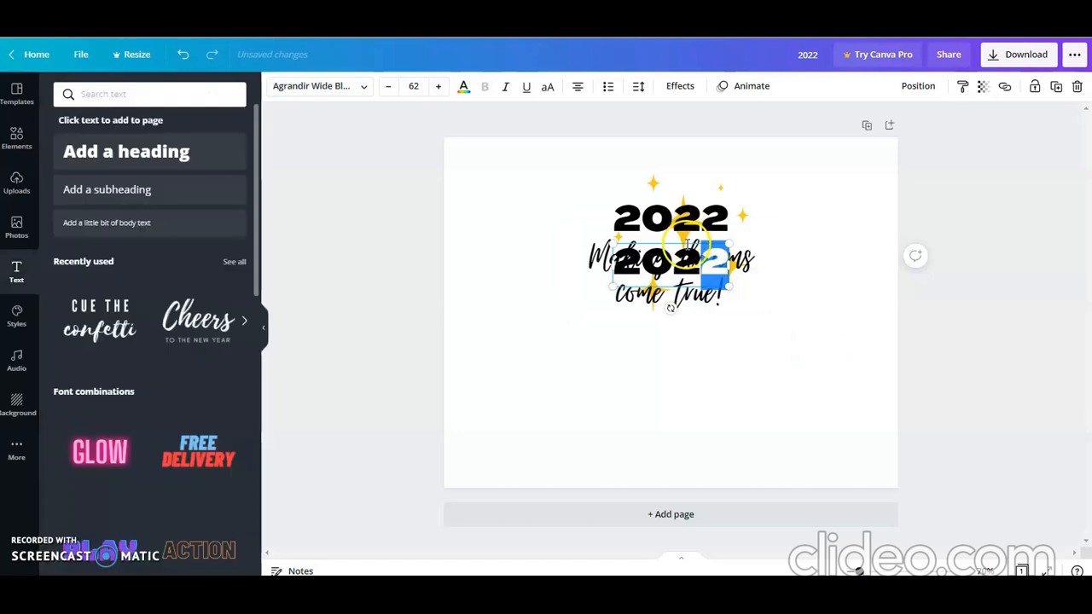
left_click_drag(691, 243, 700, 358)
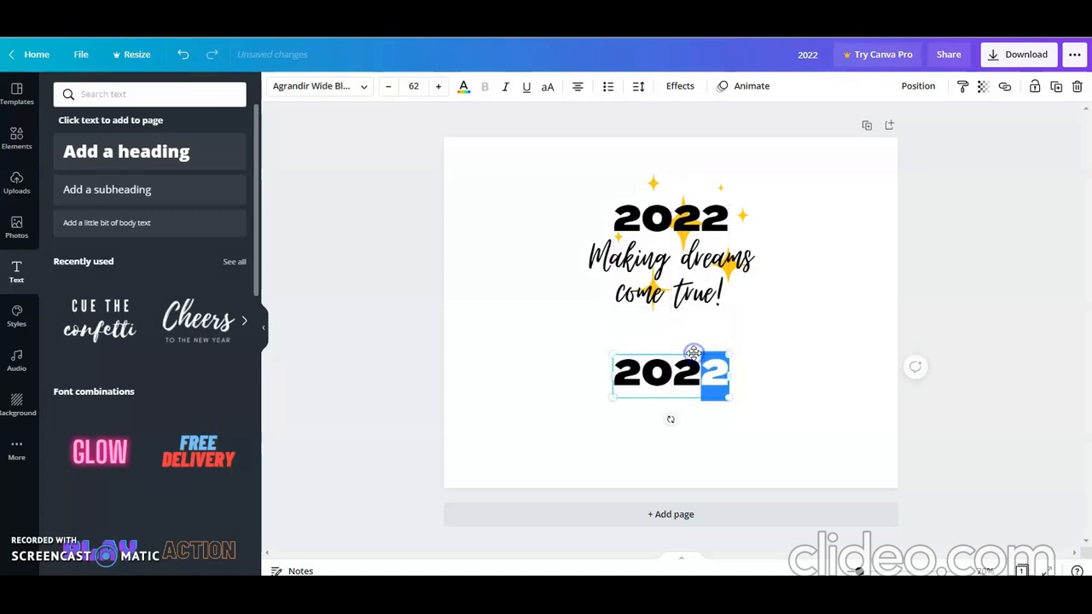
- Add another heading and replace its text with "Making dreams come true!"
left_click(700, 284)
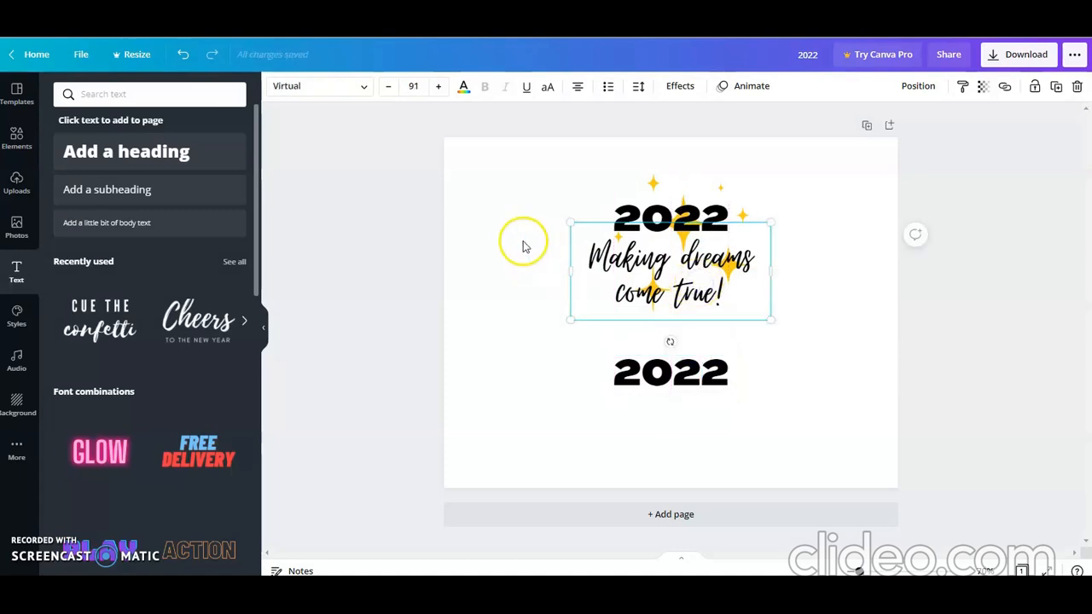
left_click(191, 165)
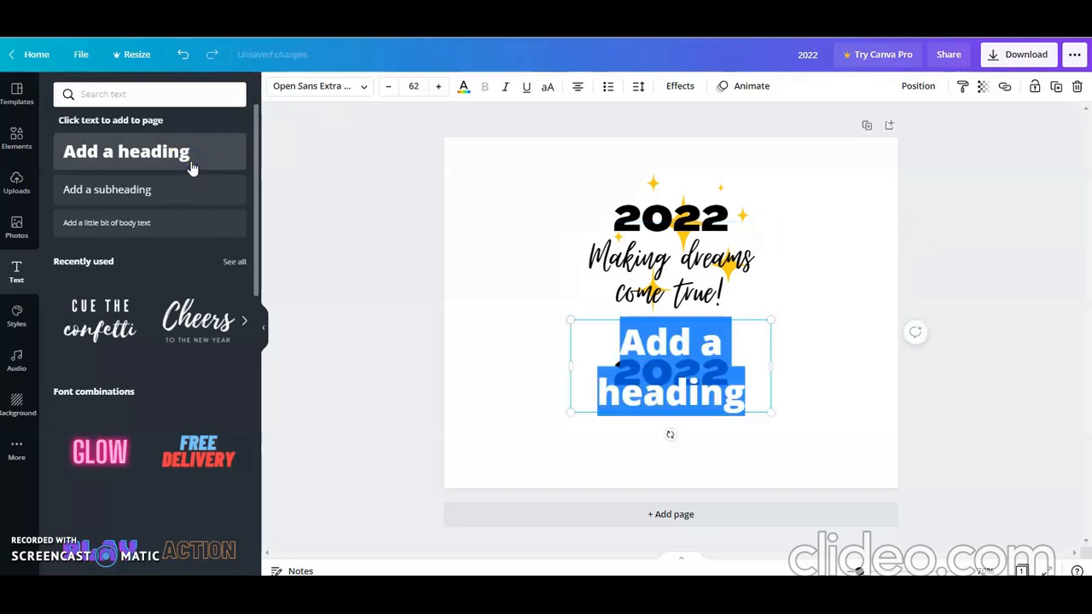
left_click(551, 319)
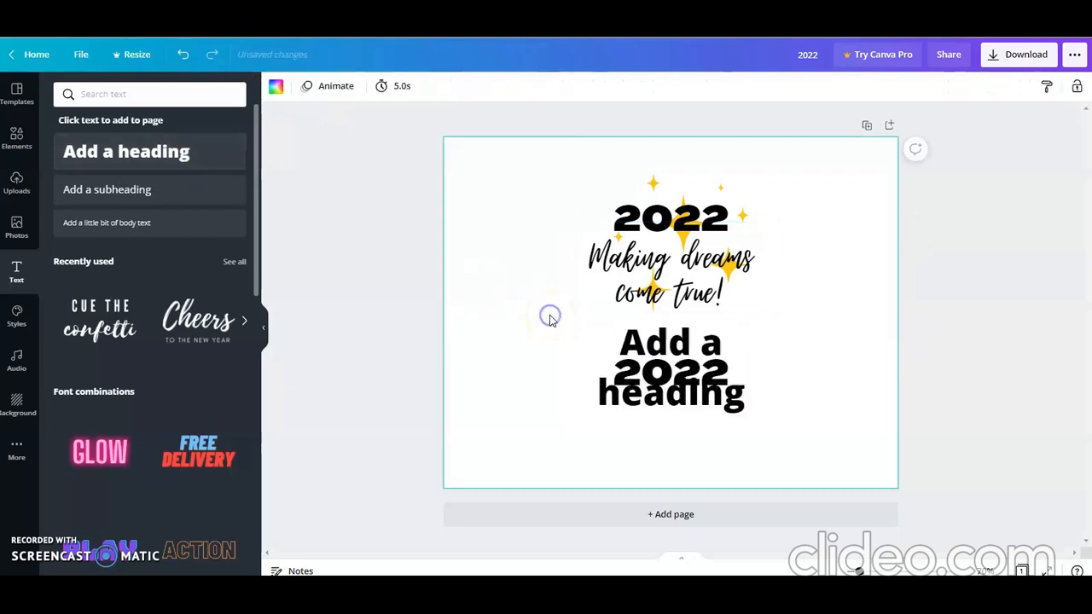
left_click(719, 398)
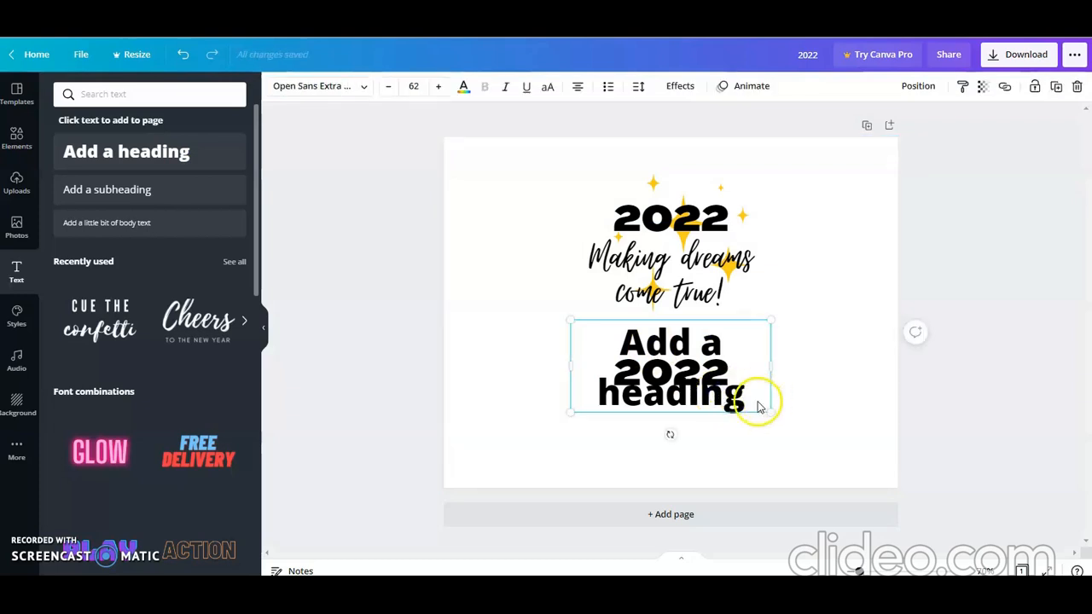
double_click(757, 401)
type("Makingin")
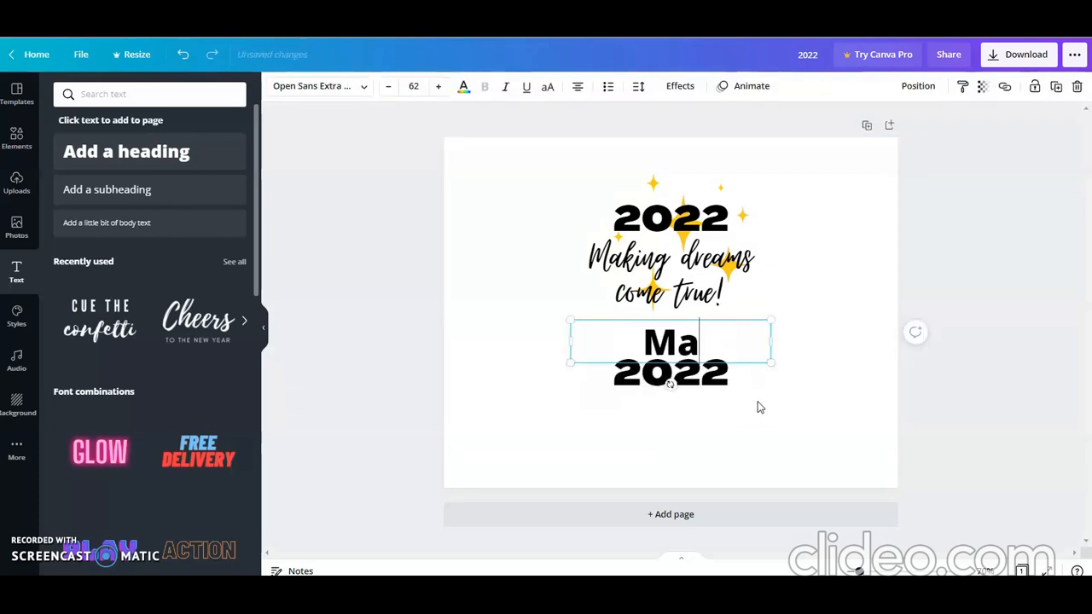
key("BackSpace")
key("BackSpace")
type("dreams come true!")
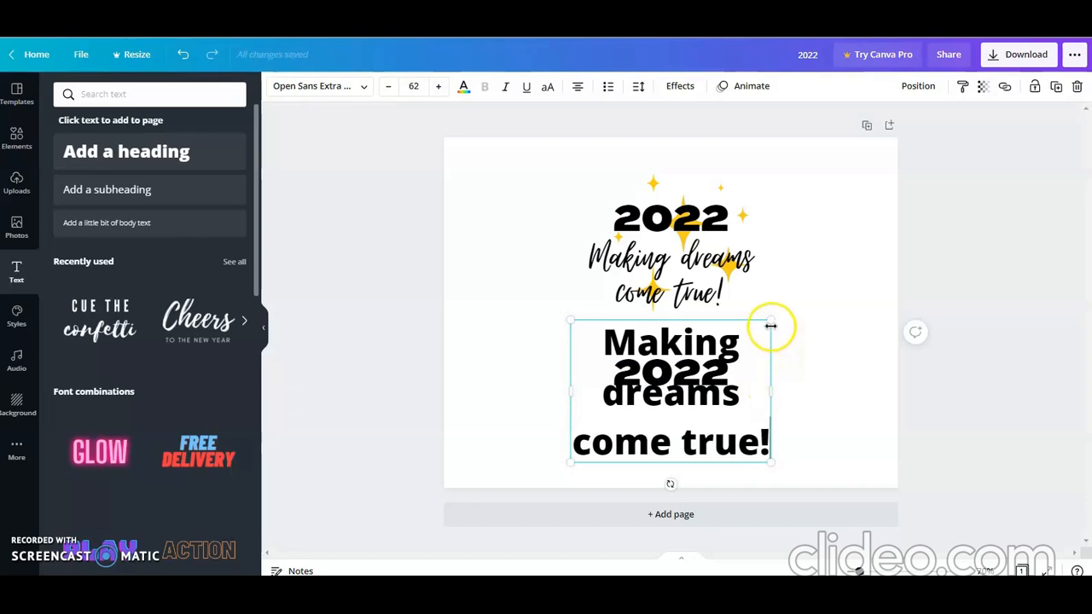
- Move the new 2022 heading and slogan to the lower left of the page, with the slogan beneath the heading
left_click_drag(769, 326, 775, 376)
left_click_drag(688, 360, 546, 301)
left_click_drag(695, 401, 567, 378)
- Set the new slogan's font size to 91 and its font to Virtual, matching the original slogan
left_click(690, 249)
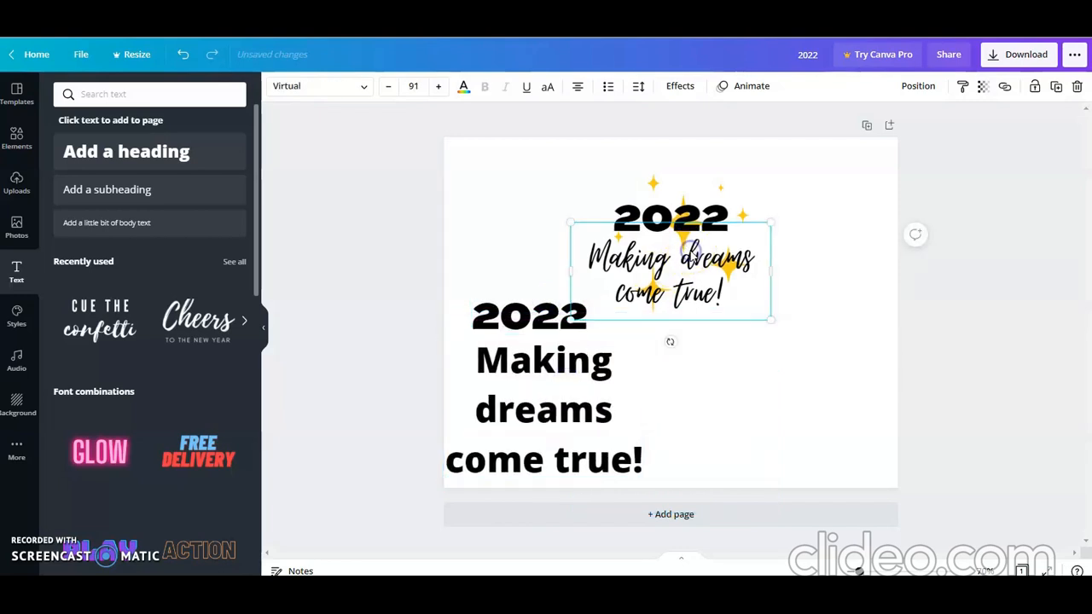
left_click(576, 368)
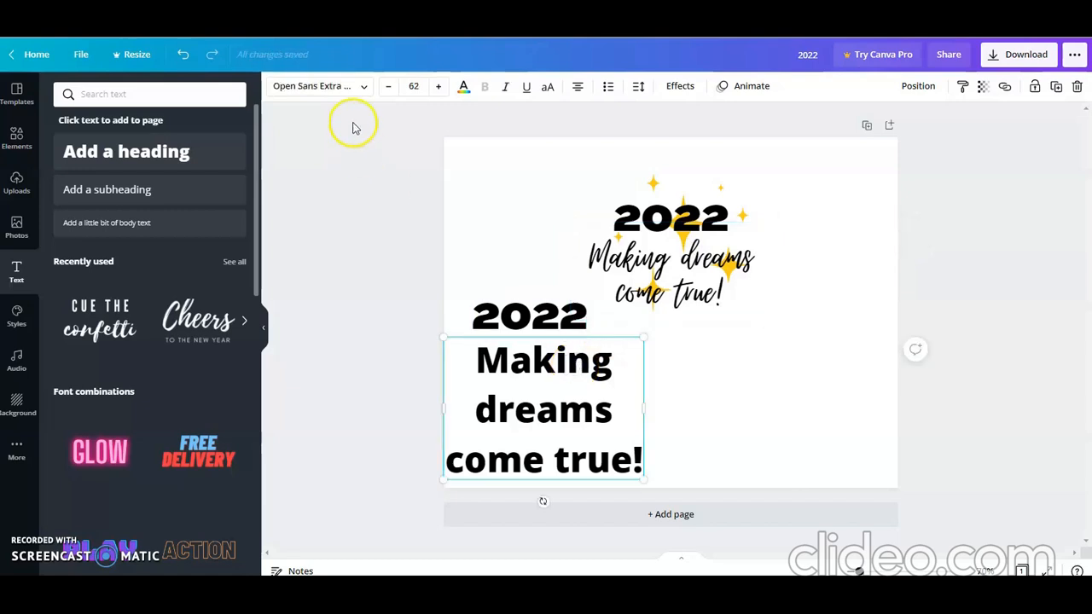
left_click(386, 83)
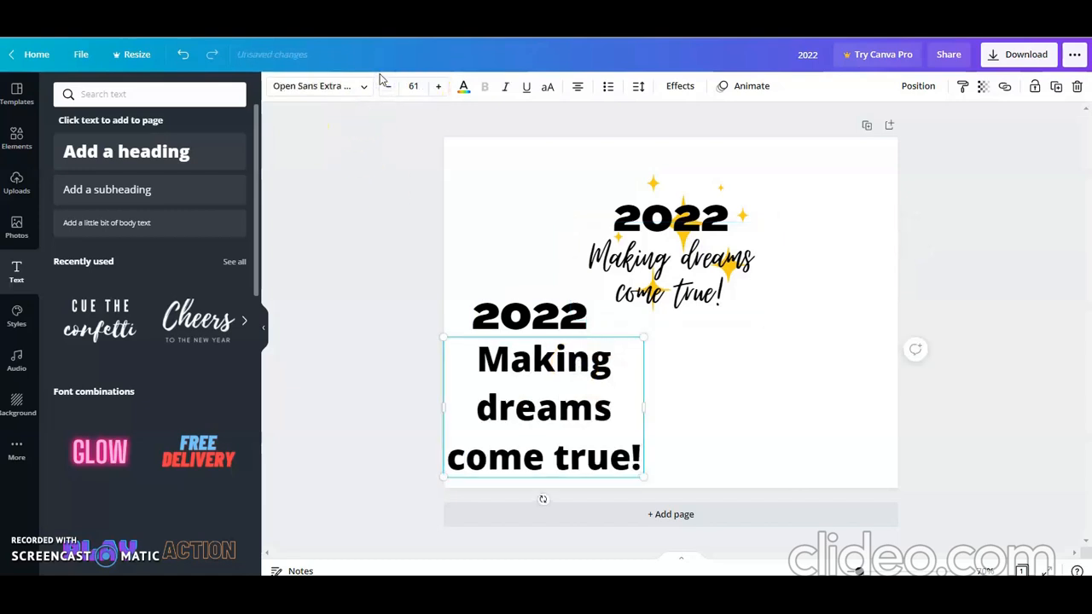
left_click(407, 84)
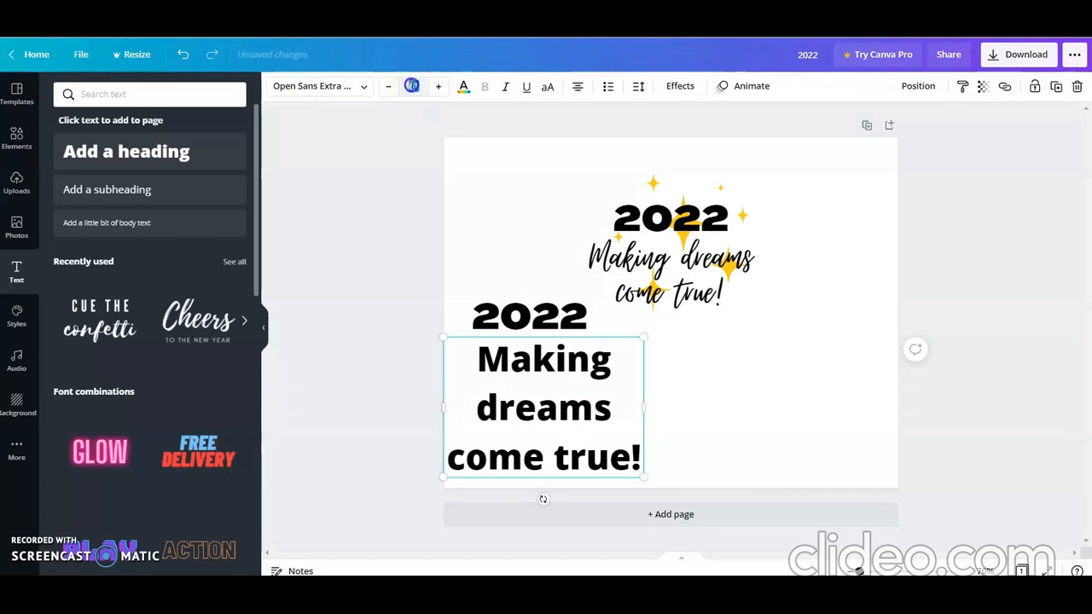
key("Return")
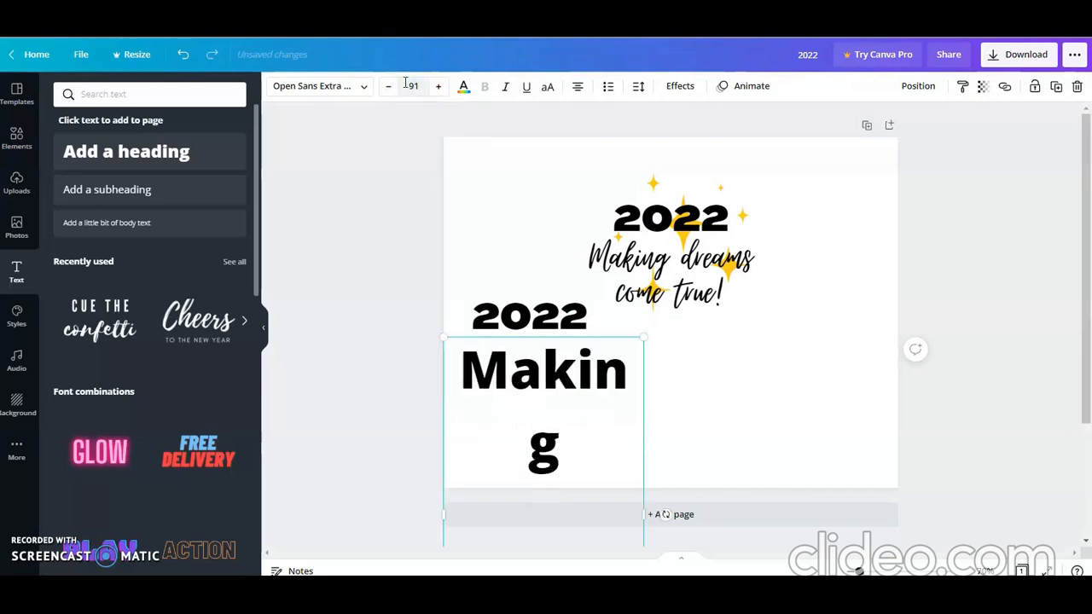
left_click(354, 89)
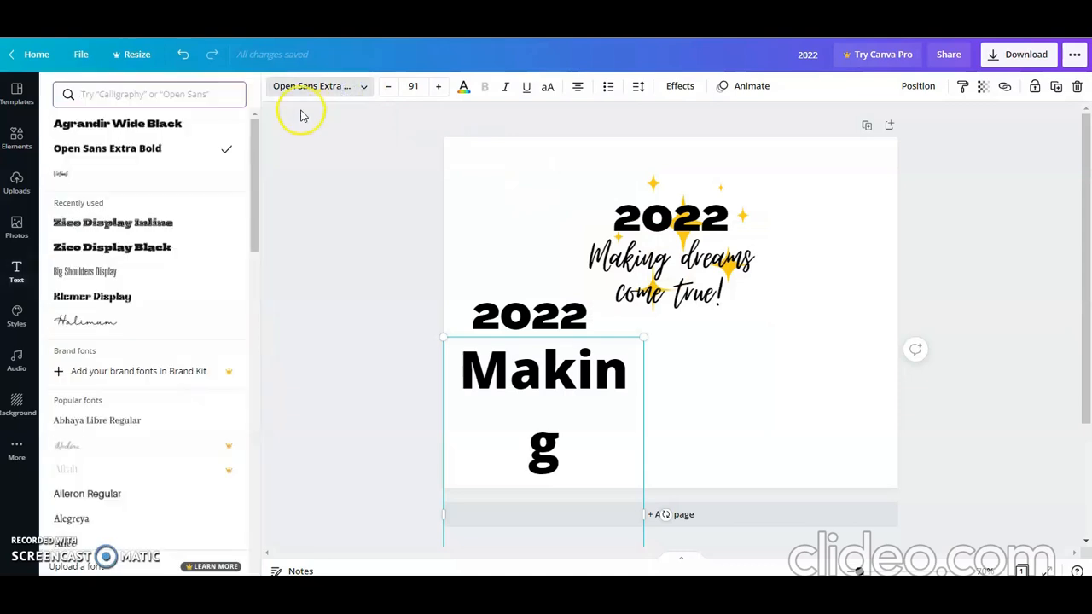
left_click(171, 169)
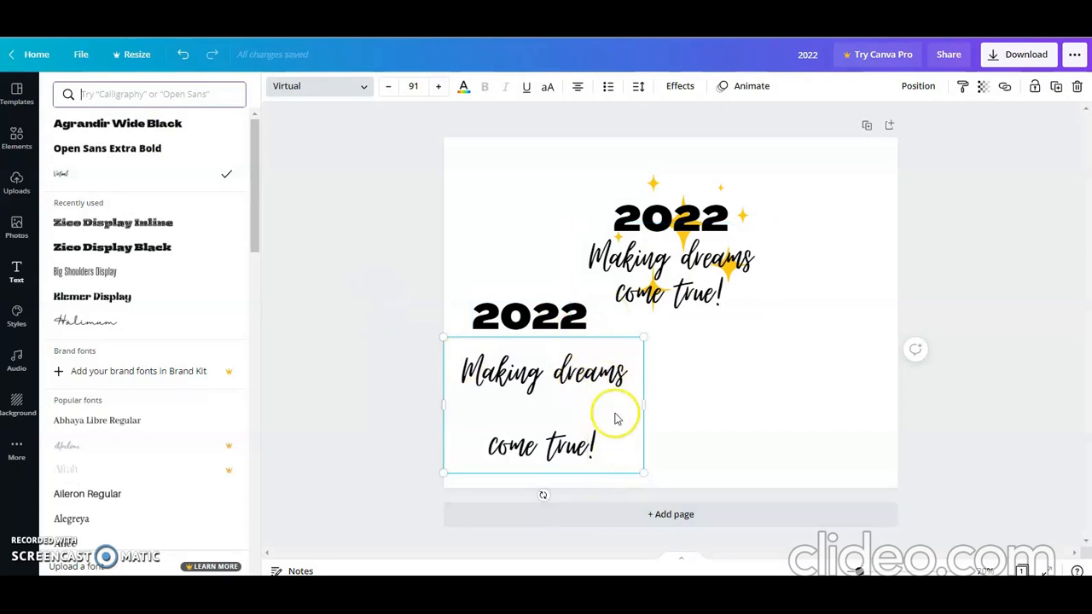
- Check the original slogan's line spacing and set the new slogan's line spacing to 0.67
left_click(648, 294)
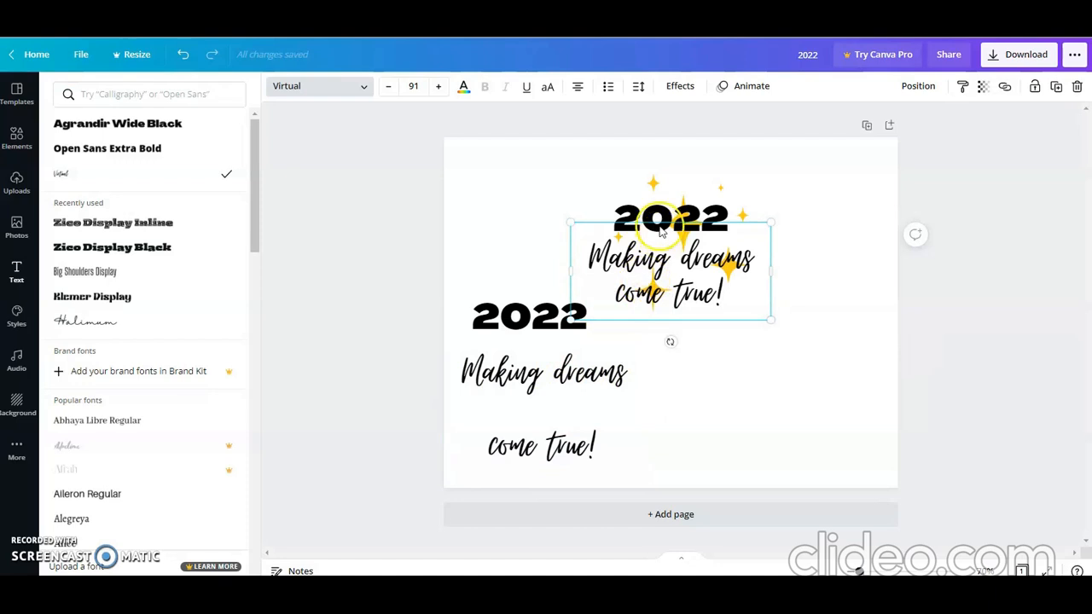
left_click(638, 89)
left_click(722, 157)
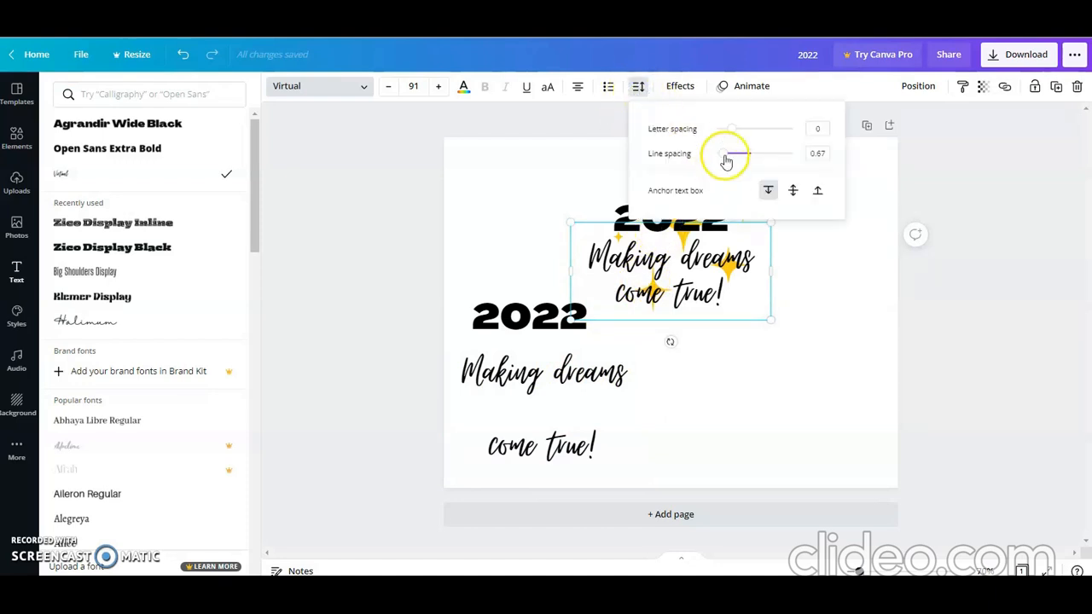
left_click(529, 397)
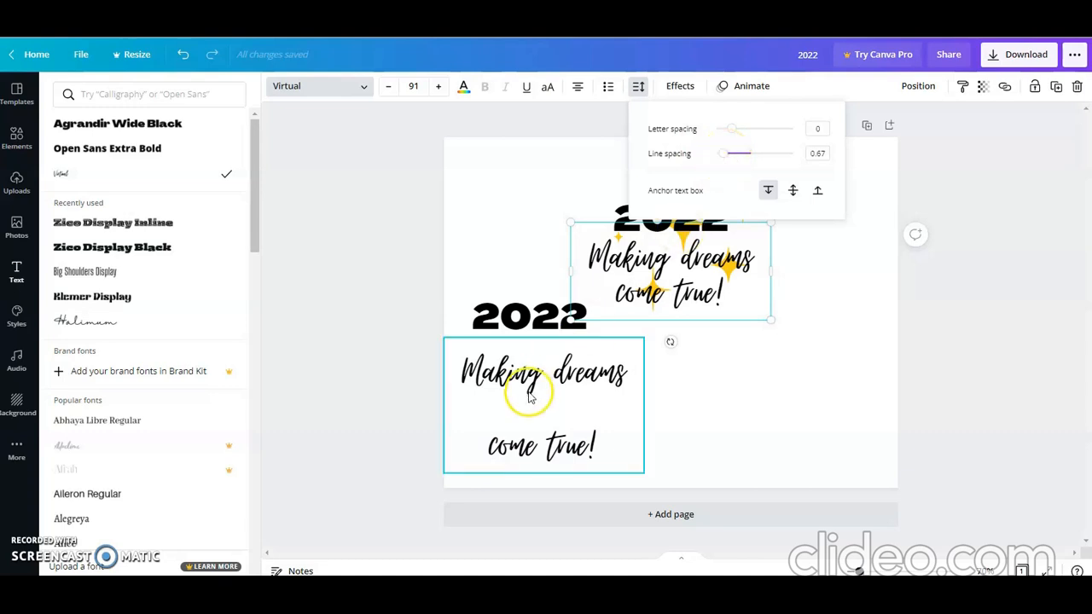
left_click(640, 89)
left_click(819, 154)
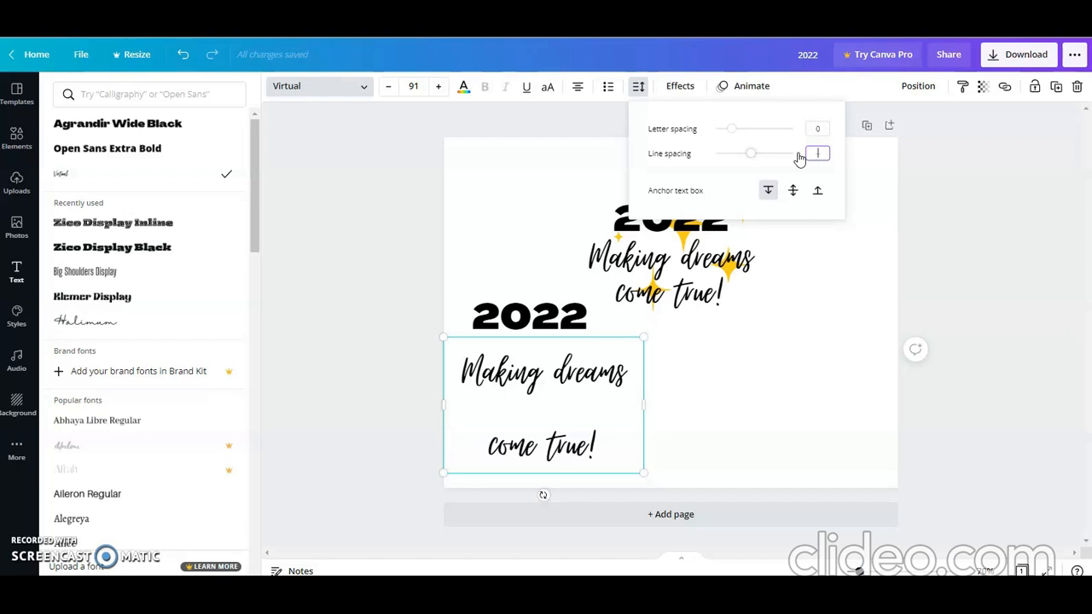
type("0.67")
key("Return")
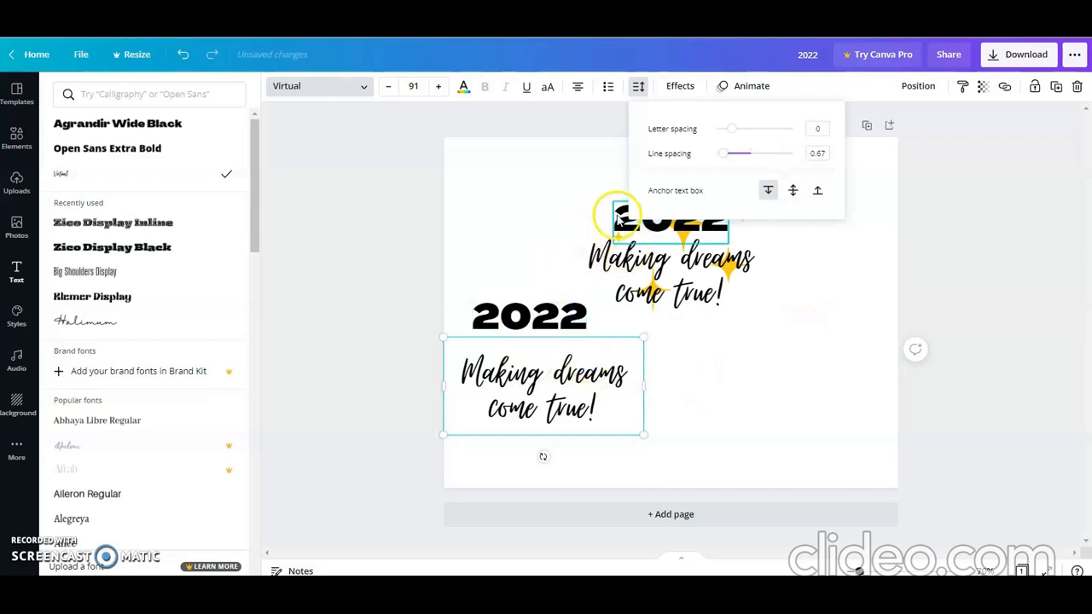
- Move the lower 2022 heading down so that it sits directly above the new slogan
left_click(741, 375)
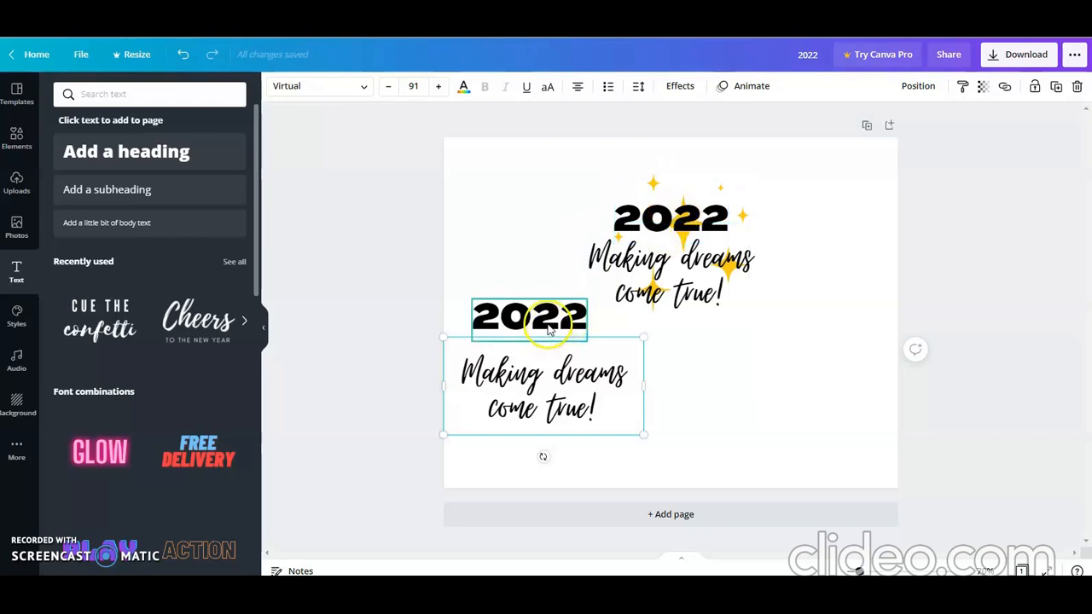
left_click_drag(550, 309, 569, 332)
left_click(695, 418)
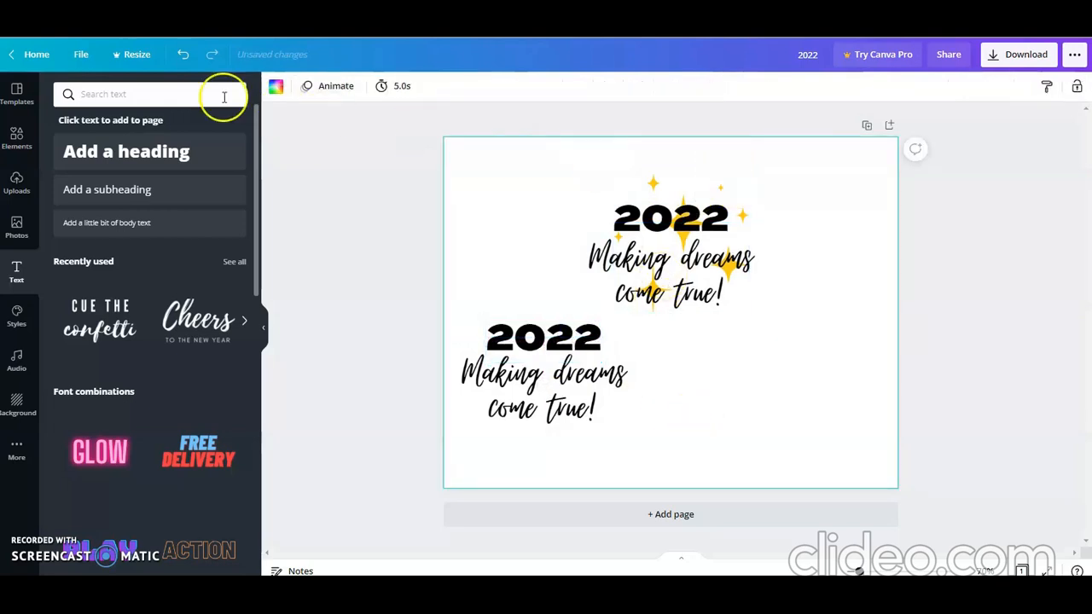
- Add the yellow stars graphic from the recently used elements and place it over the lower 2022 text design
left_click(17, 141)
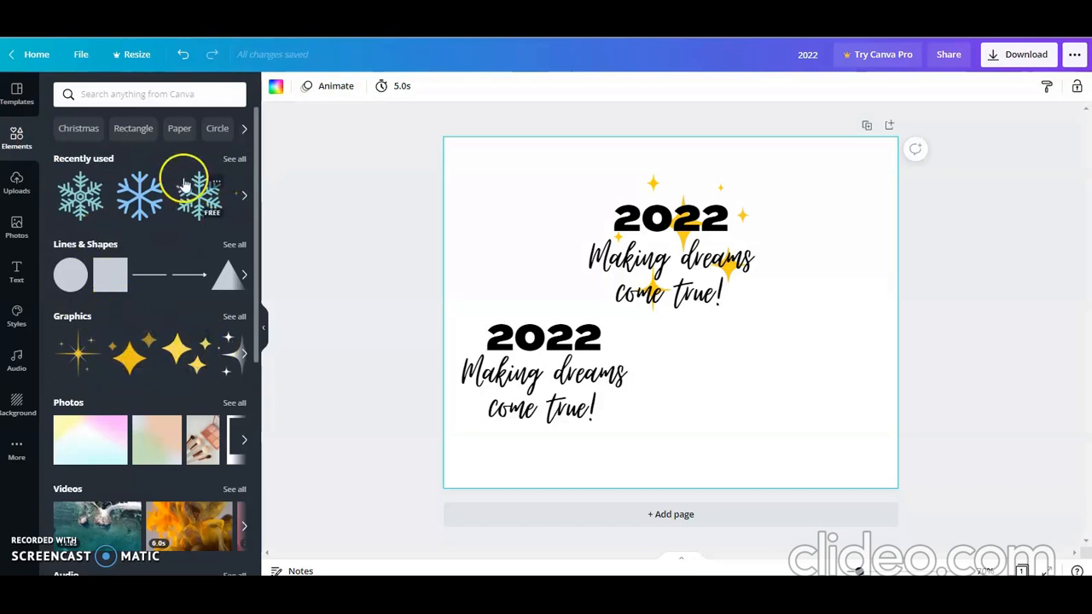
left_click(232, 160)
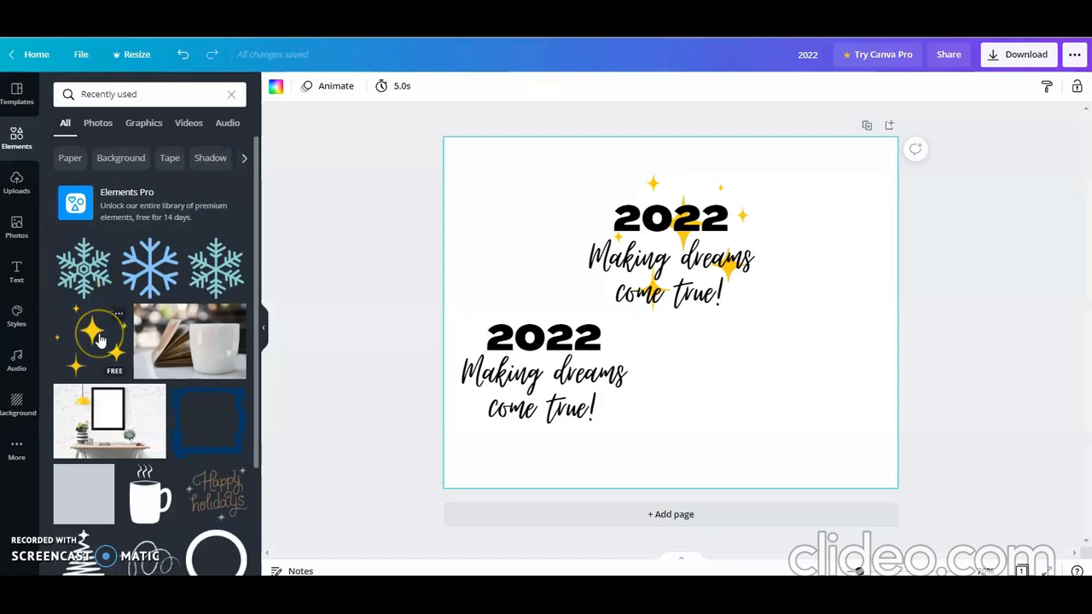
left_click(97, 338)
left_click(725, 341)
left_click_drag(680, 342, 569, 380)
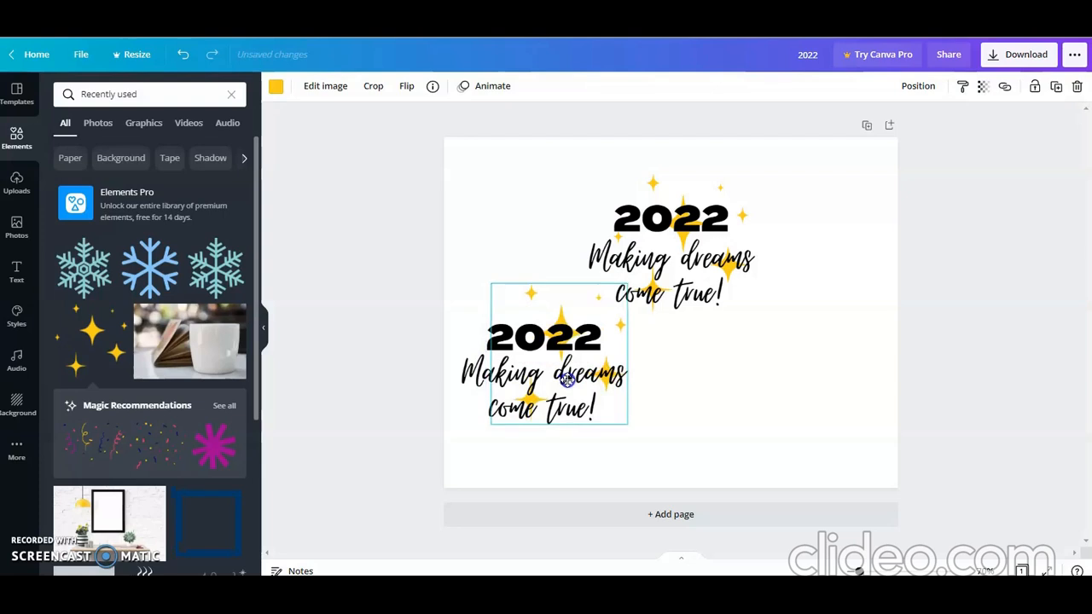
left_click(765, 402)
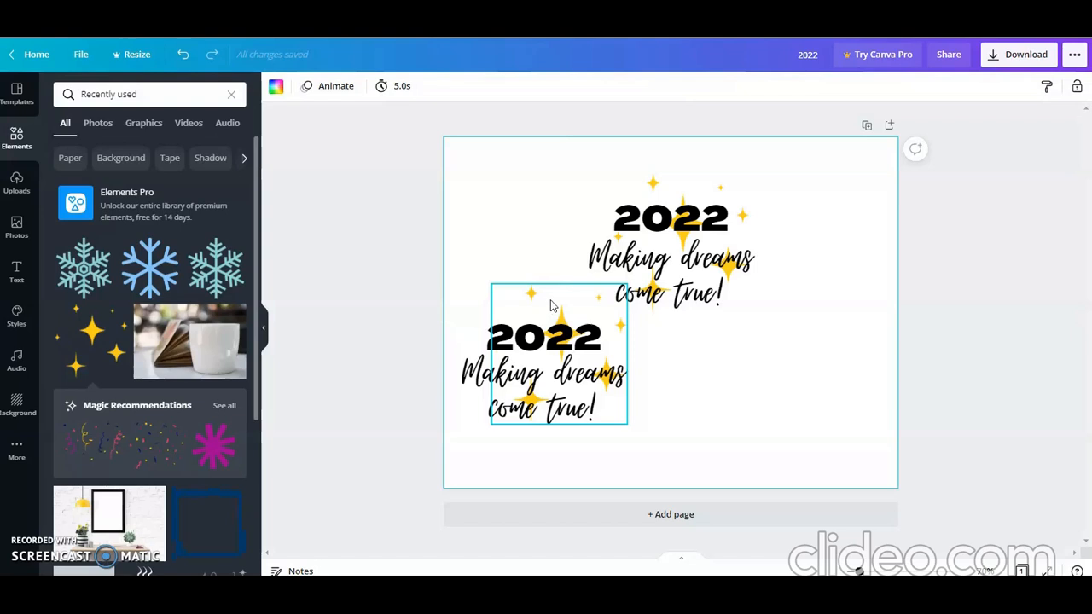
- Spread the lower design's stars, slogan and 2022 heading apart into separate pieces on the page
left_click_drag(550, 300, 804, 330)
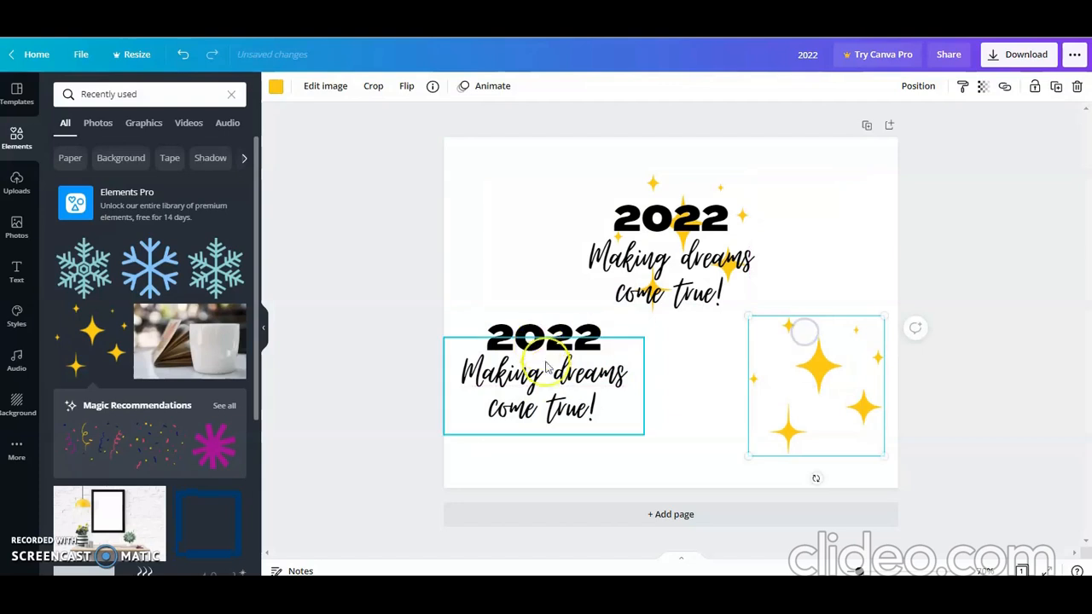
left_click_drag(559, 384, 623, 426)
left_click_drag(556, 343, 557, 358)
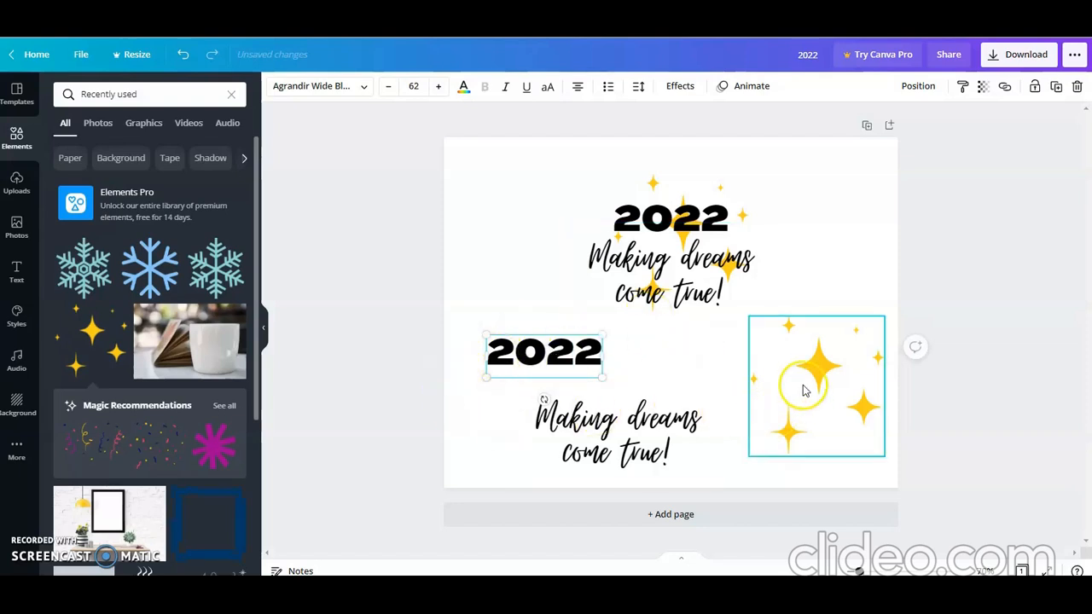
- Reassemble the lower design by moving the stars over the slogan and the 2022 heading directly above it
left_click_drag(814, 385, 638, 401)
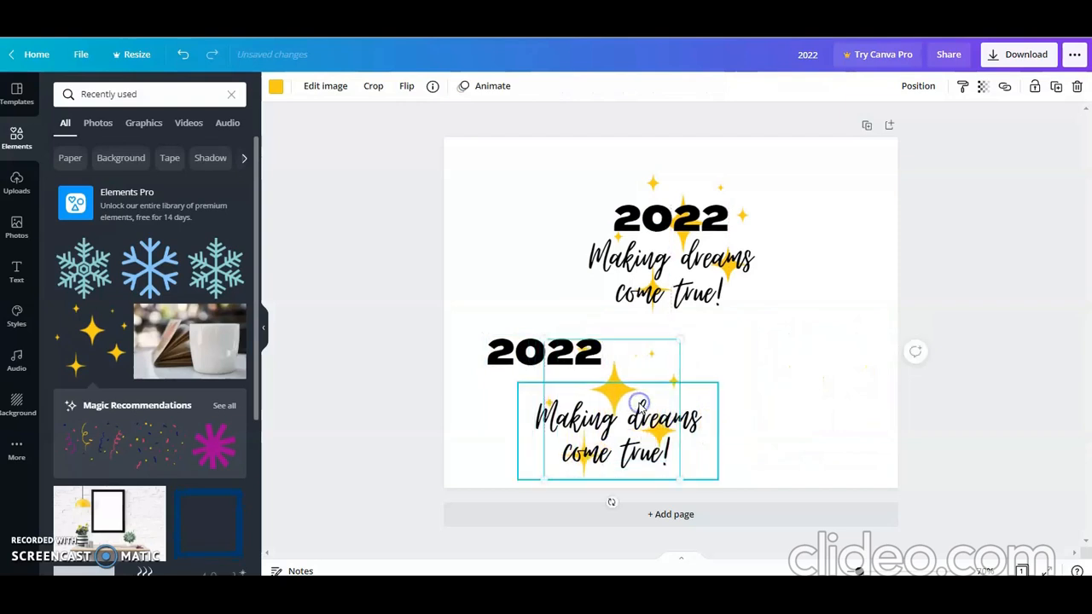
left_click_drag(578, 354, 652, 394)
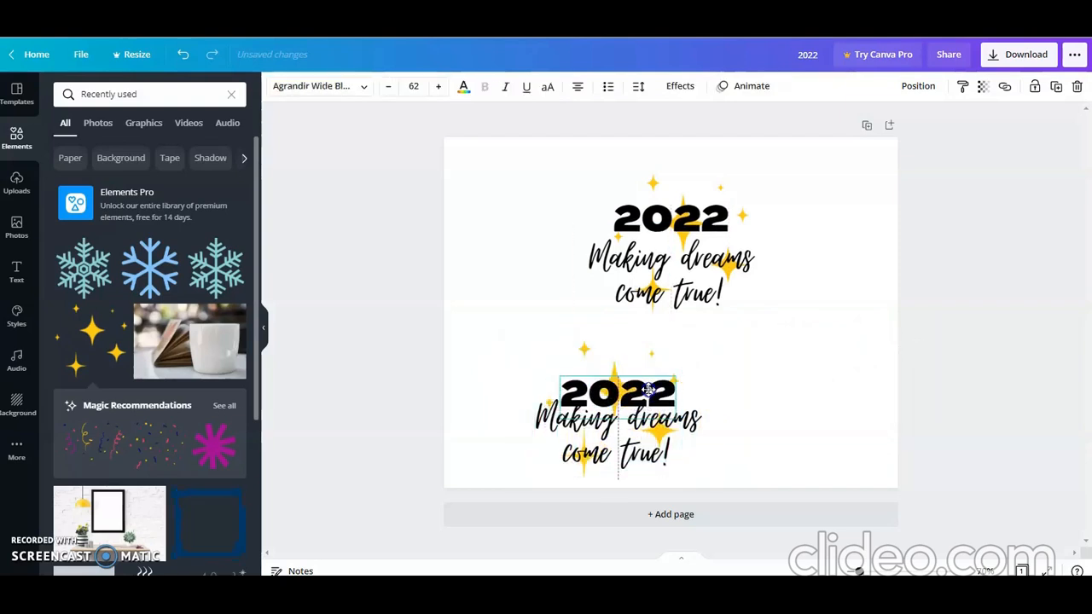
left_click(562, 356)
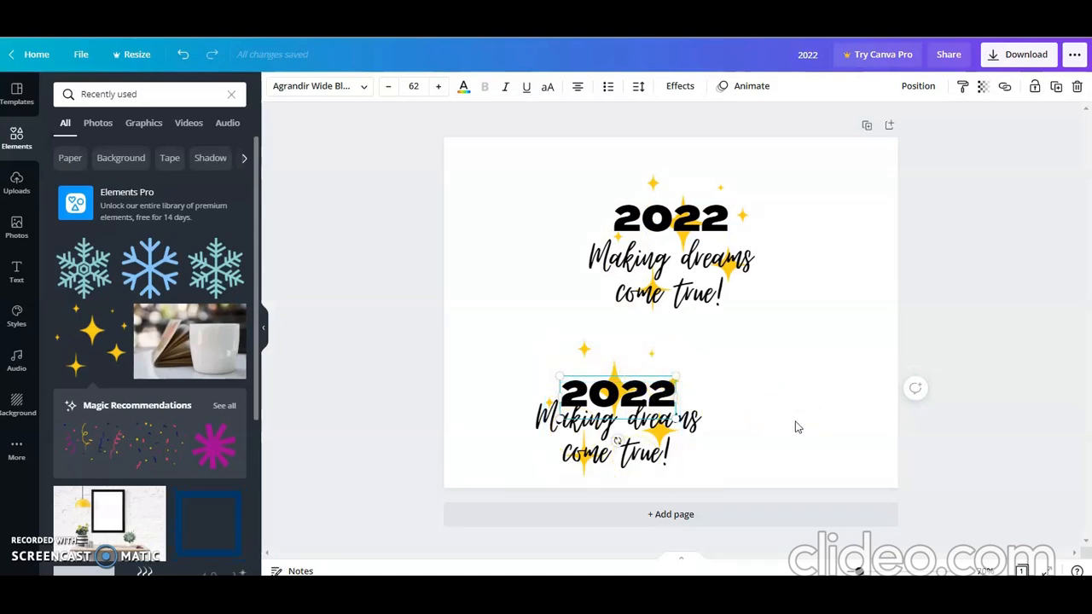
left_click_drag(742, 407, 742, 377)
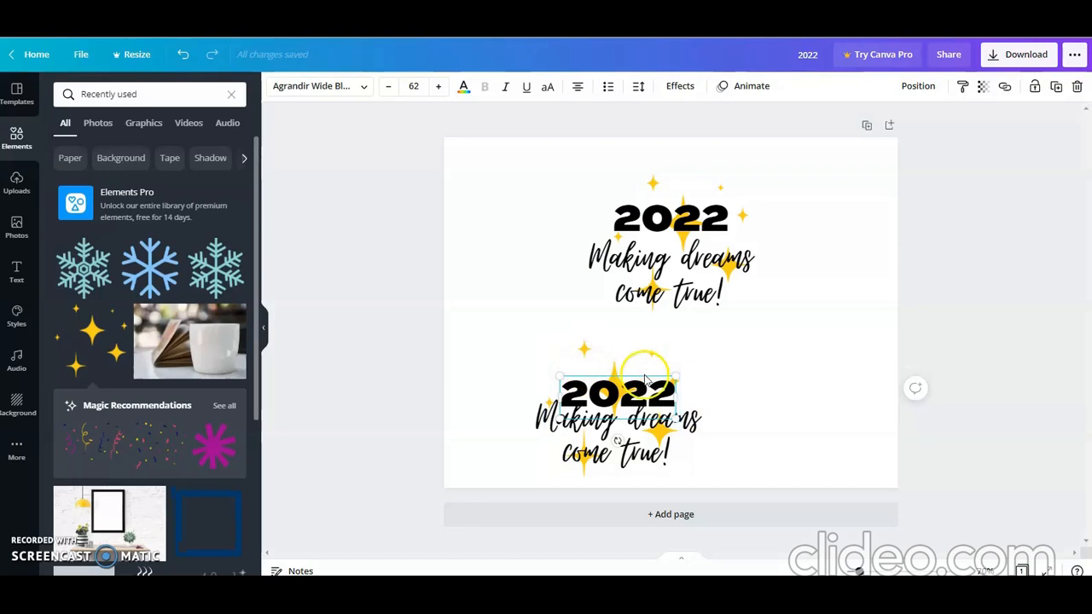
left_click(752, 395)
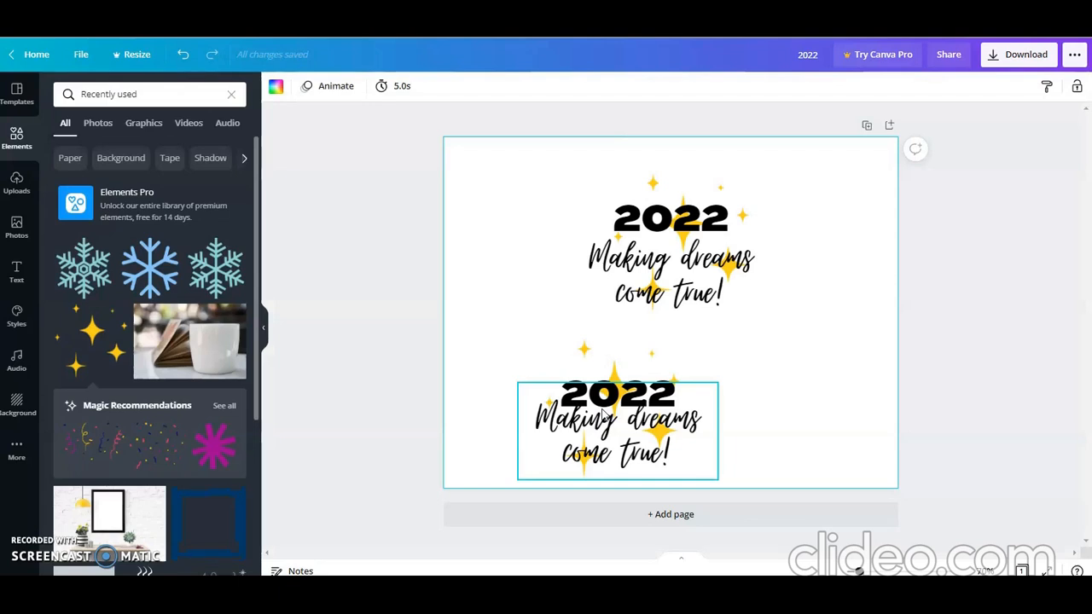
left_click(592, 353)
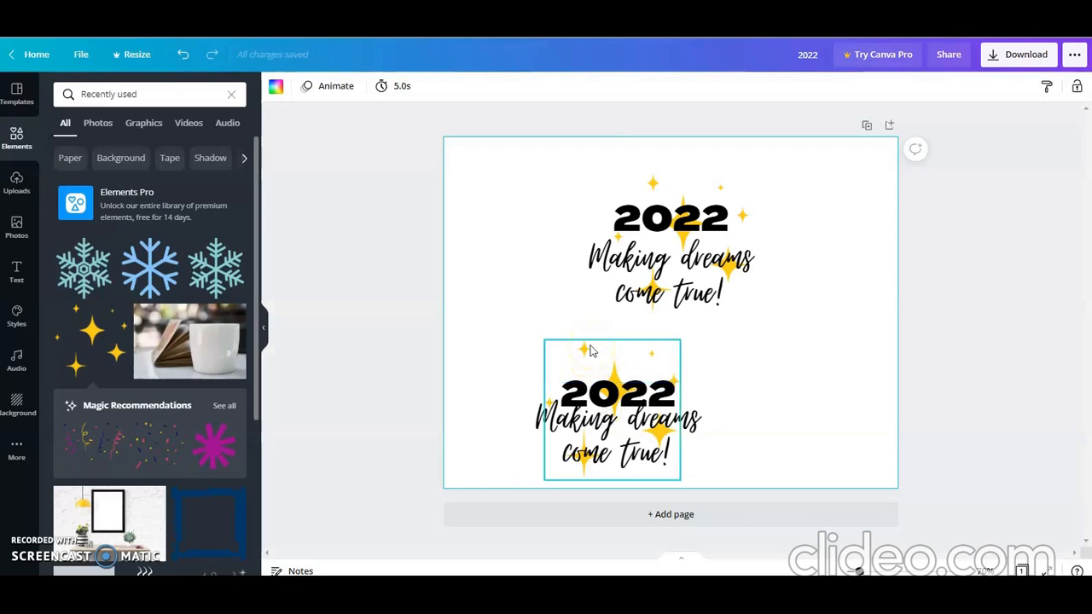
left_click(409, 251)
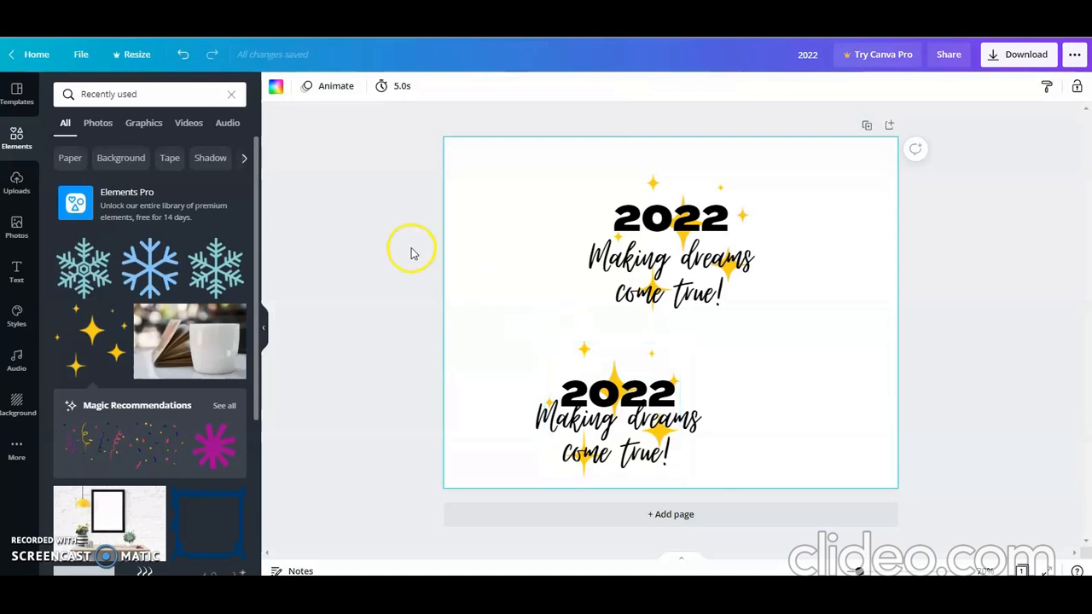